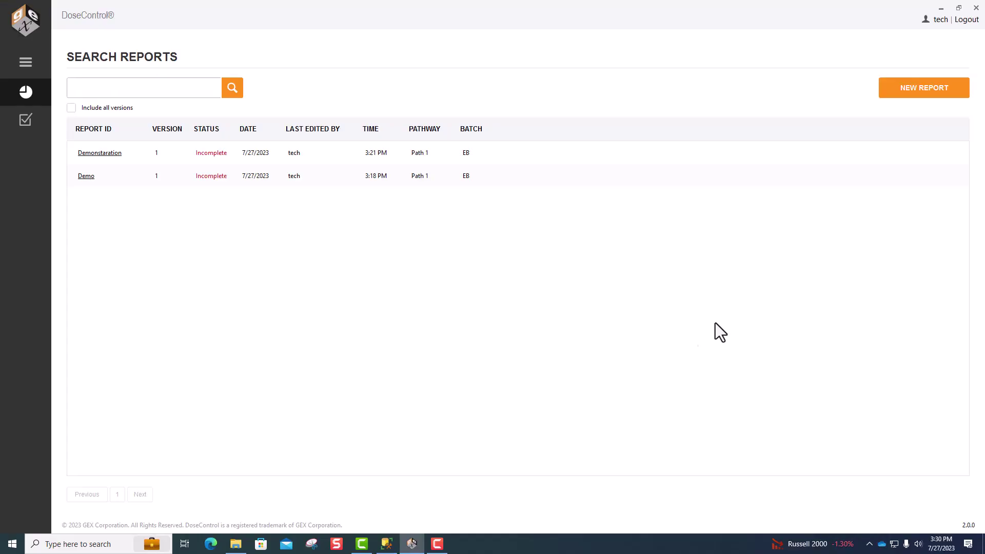
Step: Create a new report with Report ID Demo1 and save it
click(914, 93)
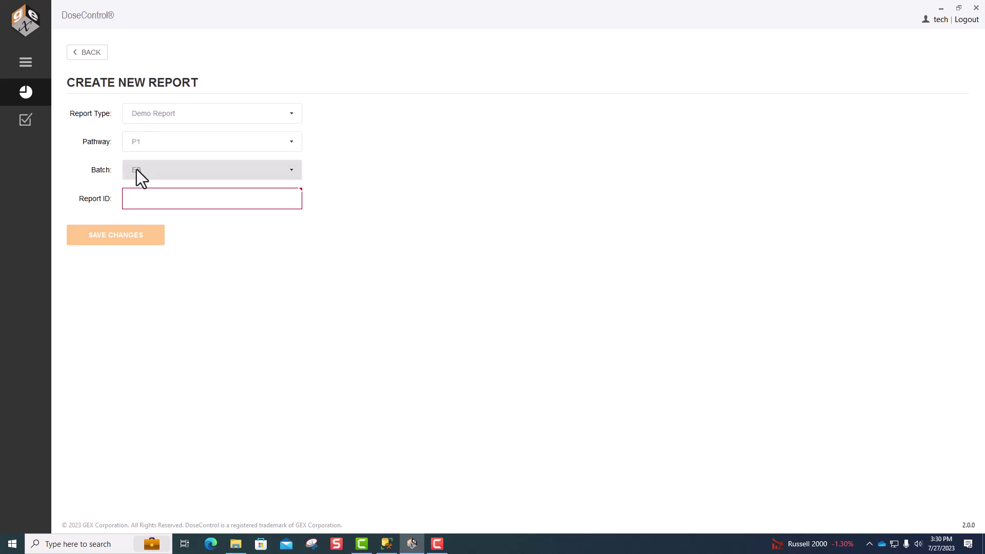
click(135, 204)
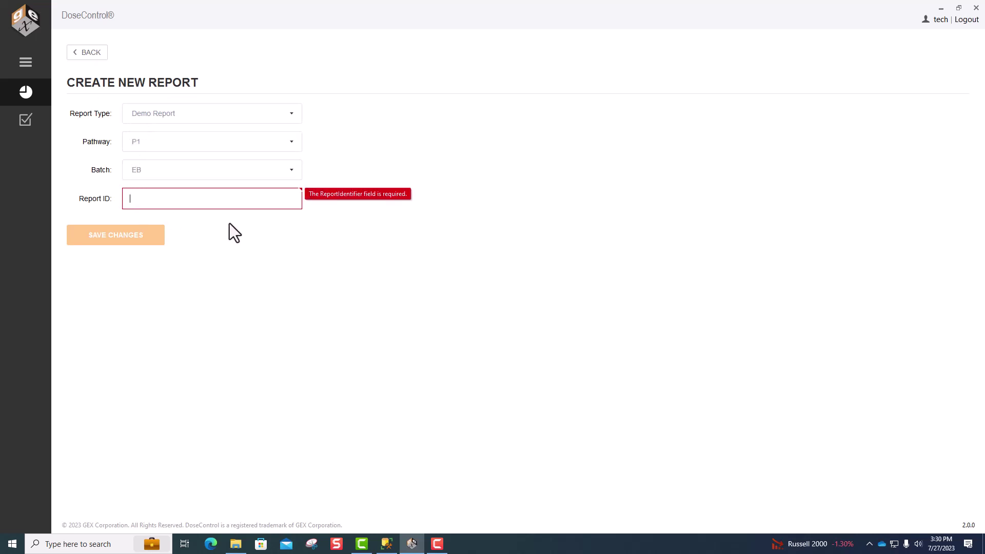
text(Dem)
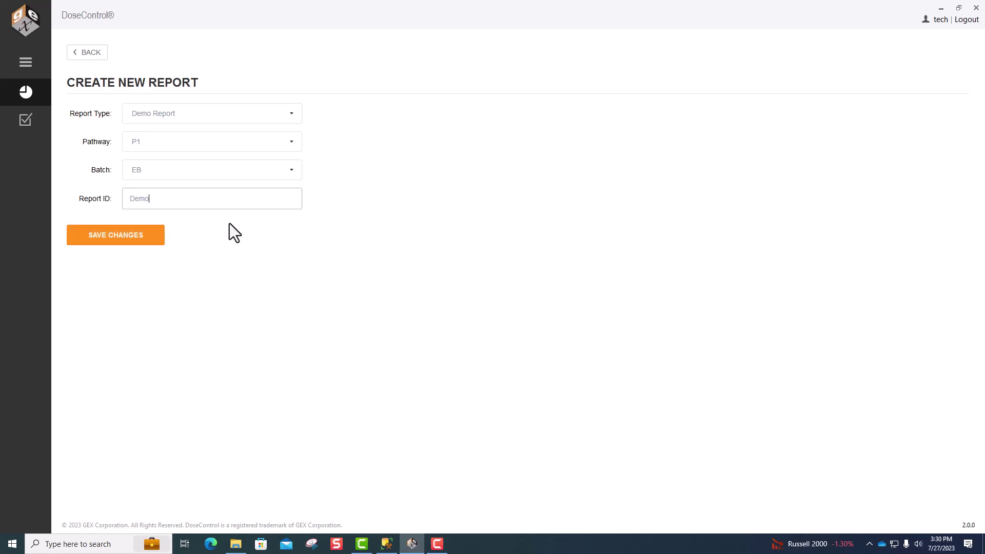
text(o1)
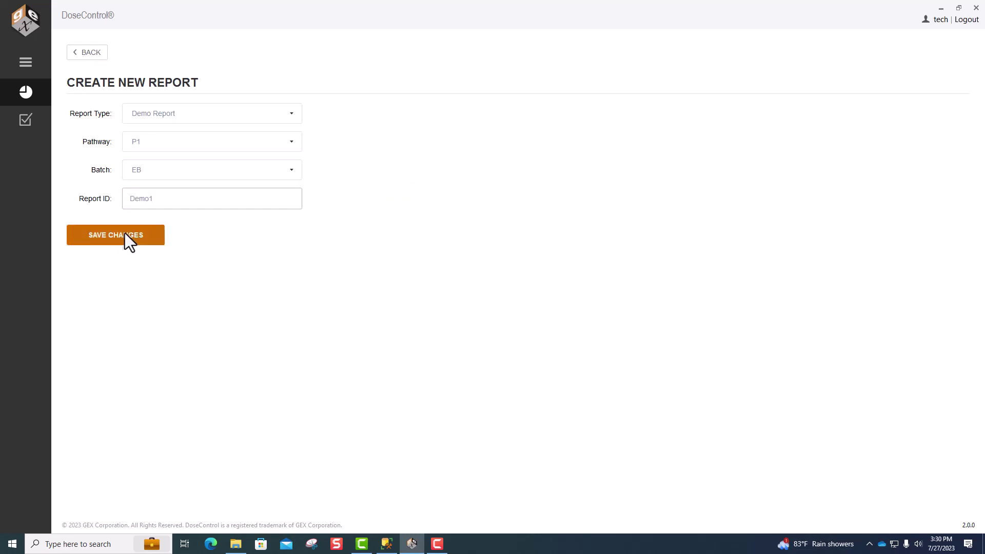
click(122, 235)
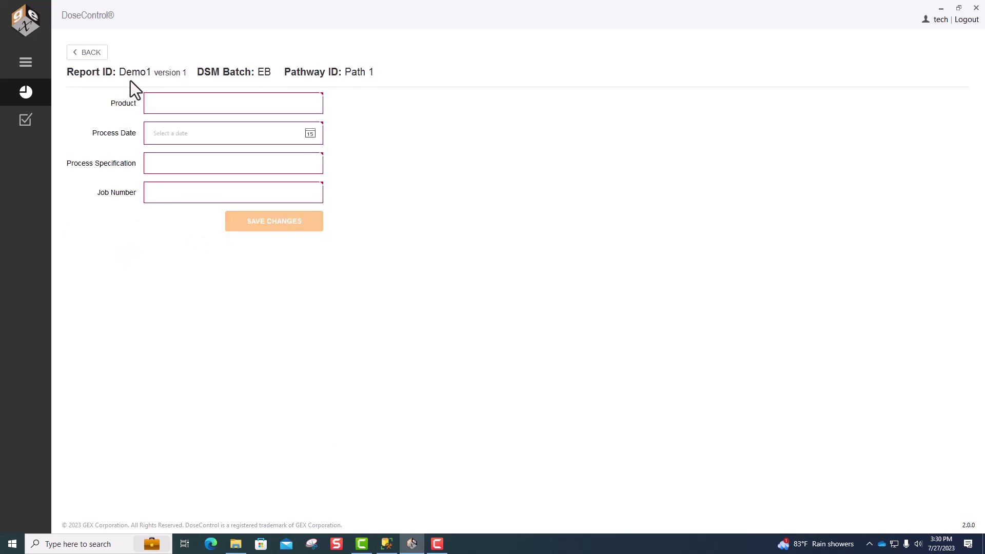
Step: Enter product abc123, process date 27 July 2023, specification 12345 and job 1134, and save
click(157, 108)
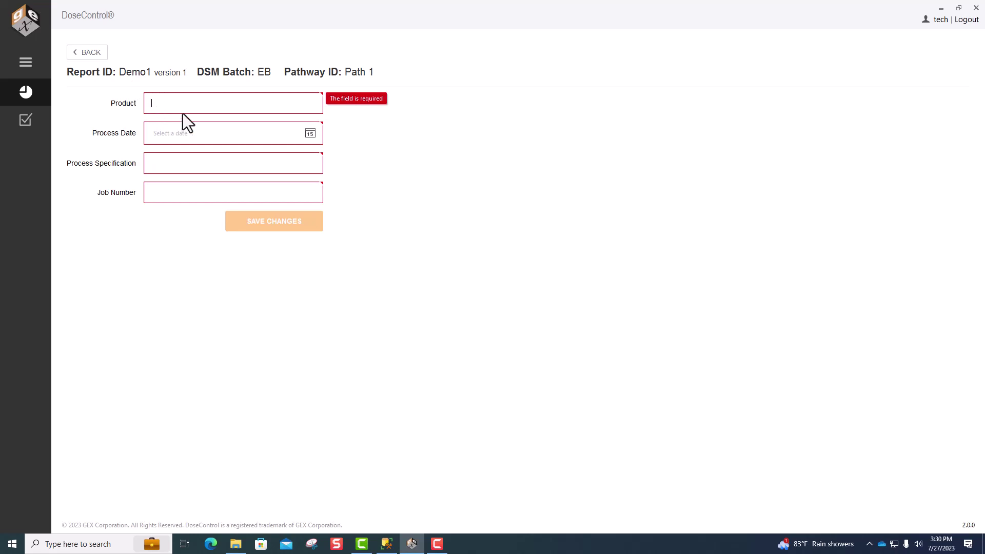
text(abc123)
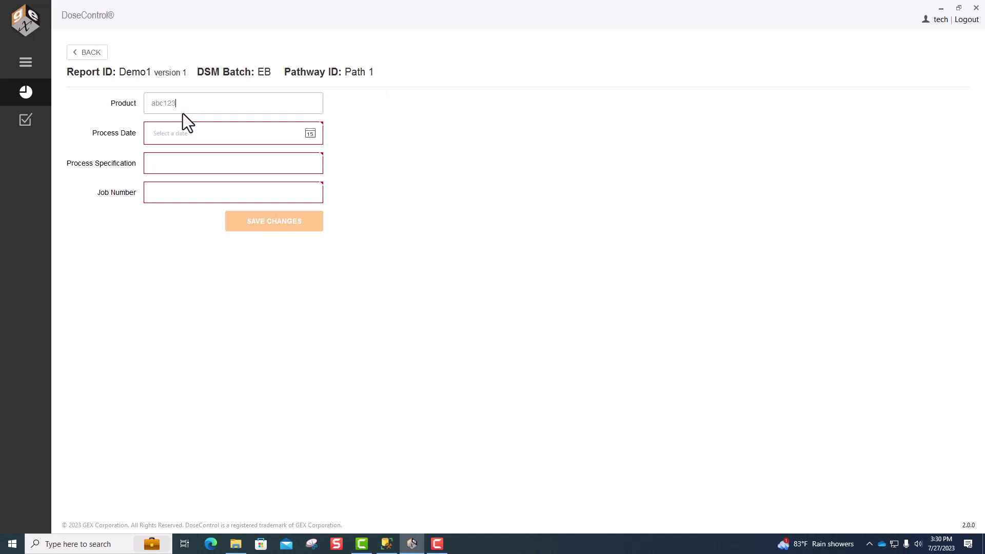
click(313, 138)
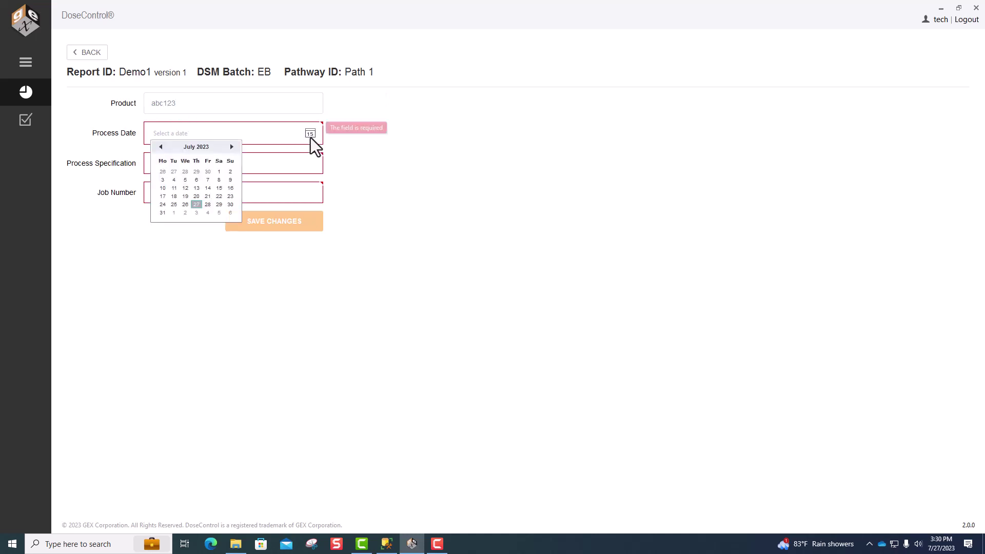
click(196, 204)
click(179, 162)
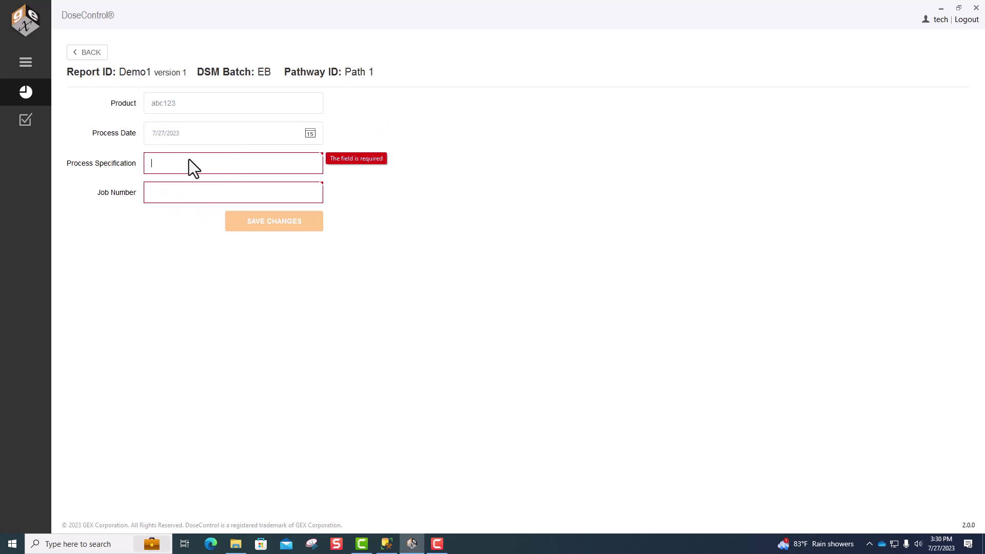
text(12345)
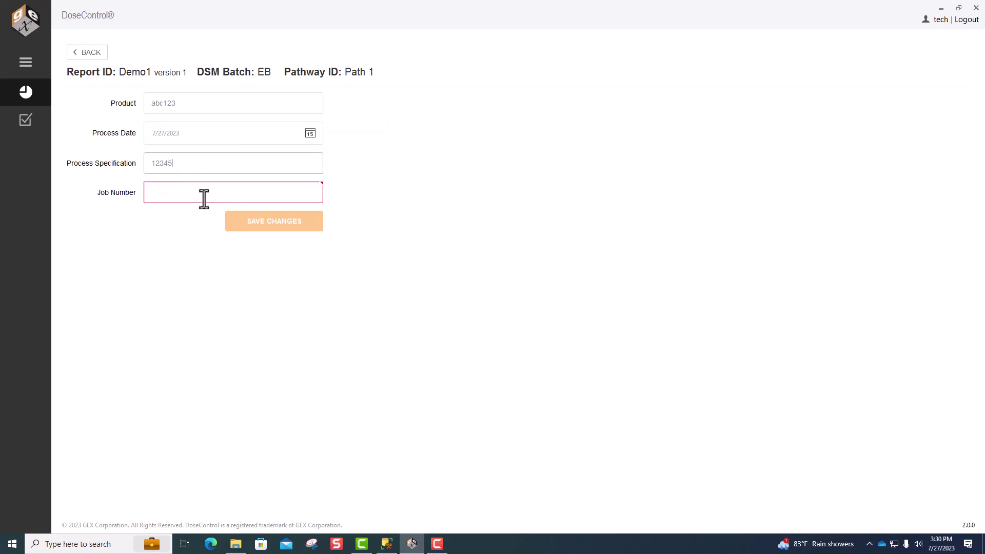
click(201, 194)
text(1134)
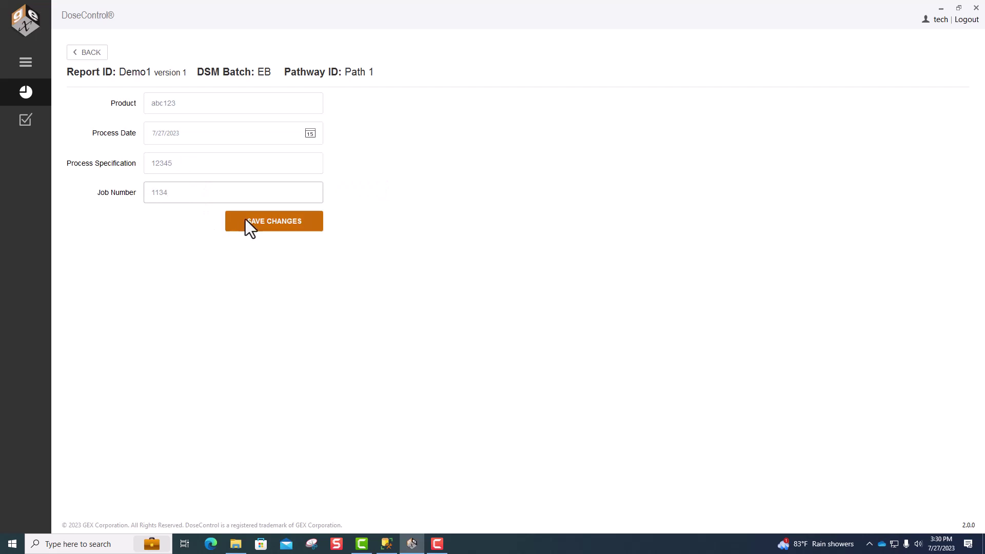
click(278, 226)
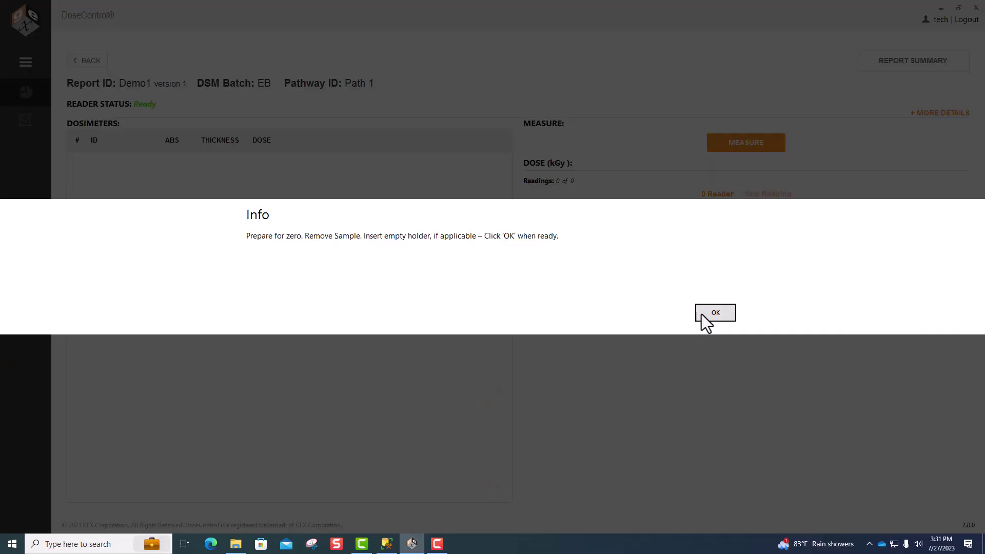
Step: Confirm the prepare-for-zero prompt so the reader zeroes with the sample removed
click(712, 315)
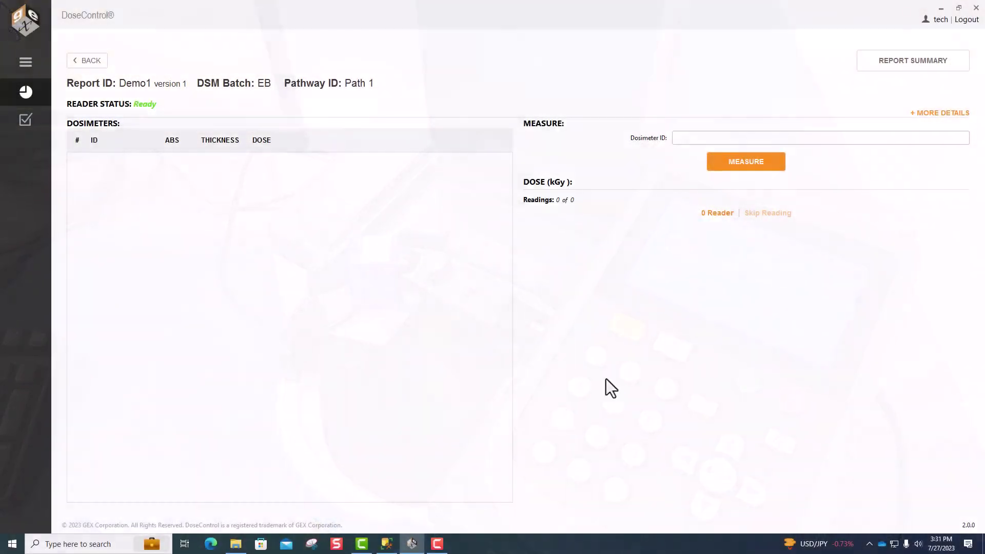
Step: Measure the first dosimeter (18.4 kGy) and save it with DSM position a and tote 12
click(731, 163)
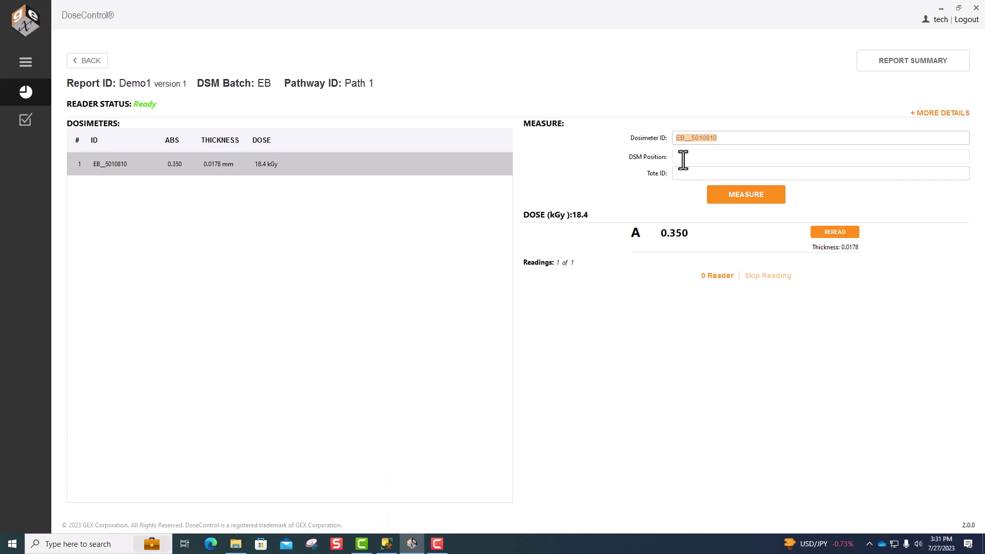
click(683, 160)
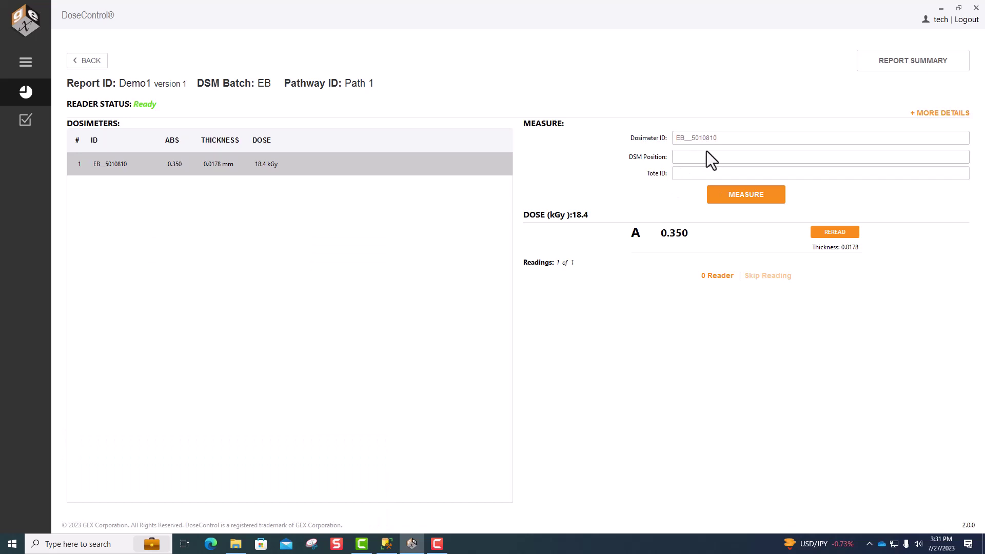
text(a)
click(700, 176)
text(12)
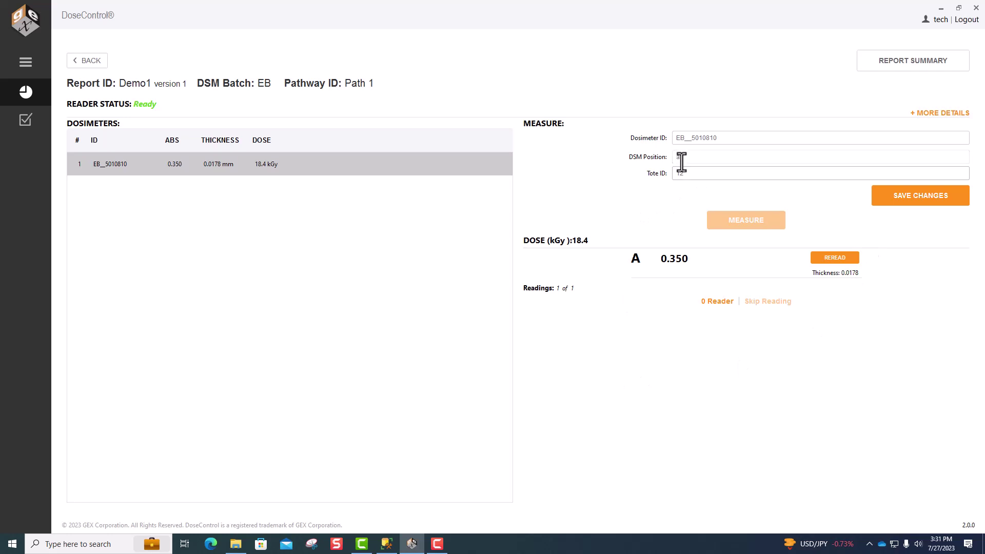
click(900, 197)
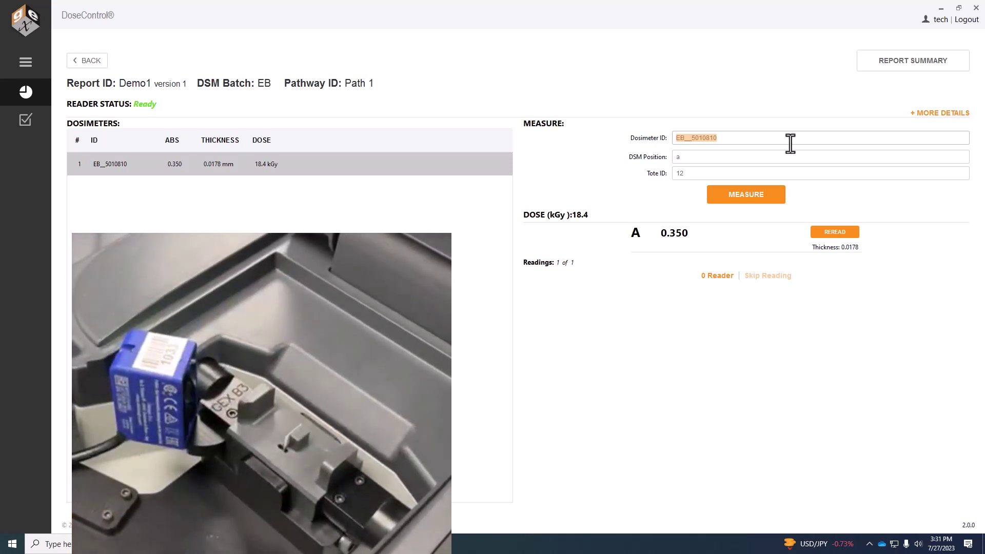
Step: Measure the third dosimeter and save the second reading (33.1 kGy) with position a, tote 11
click(739, 193)
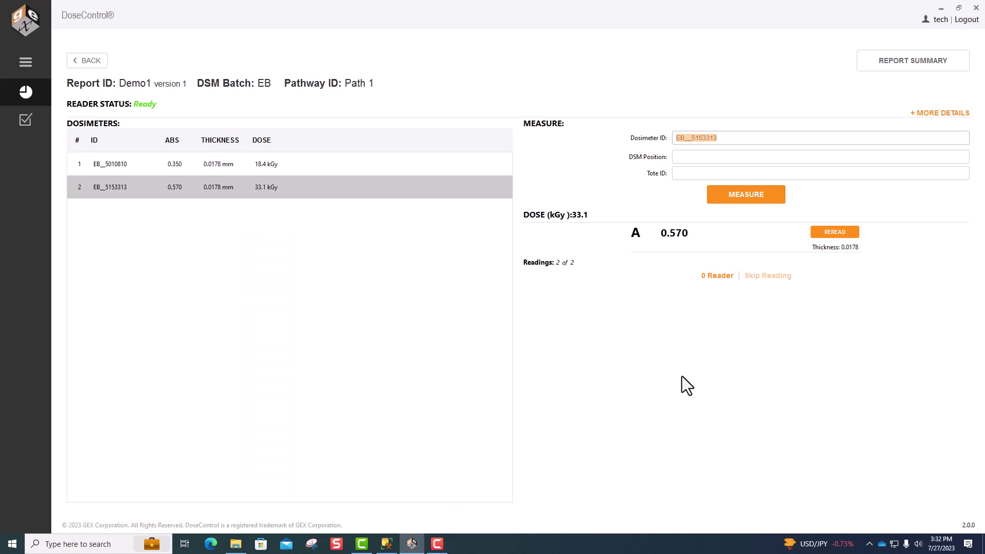
click(722, 201)
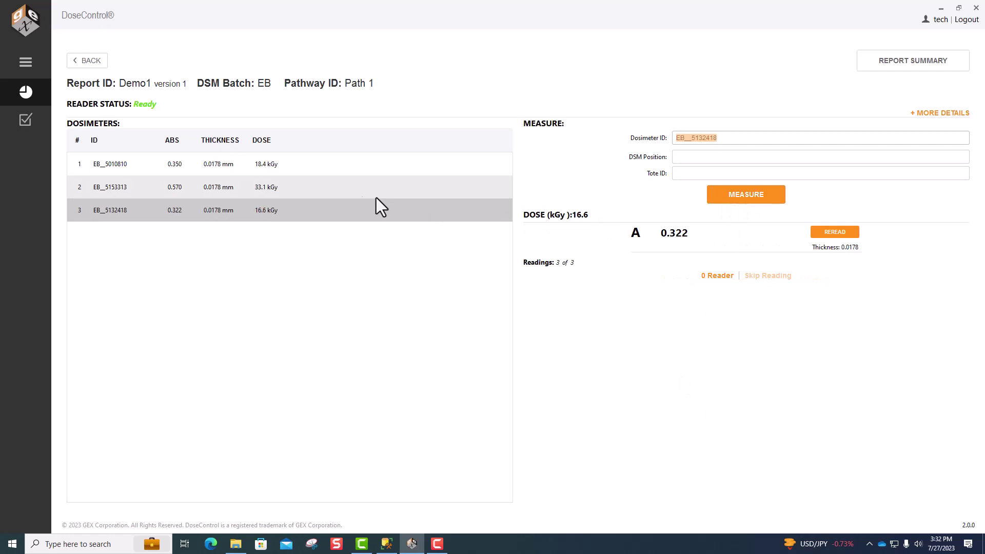
click(355, 194)
click(688, 156)
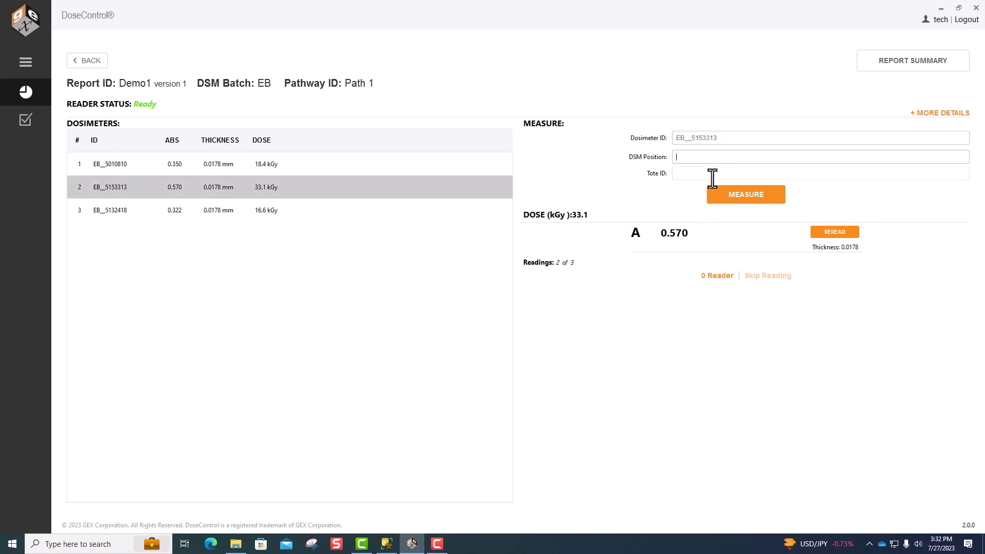
text(a)
click(711, 175)
text(11)
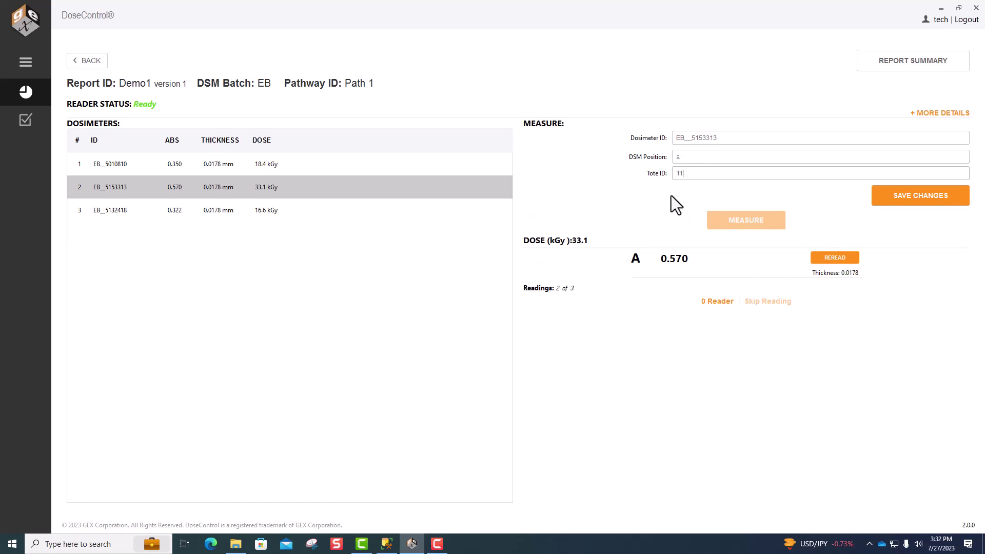
click(931, 199)
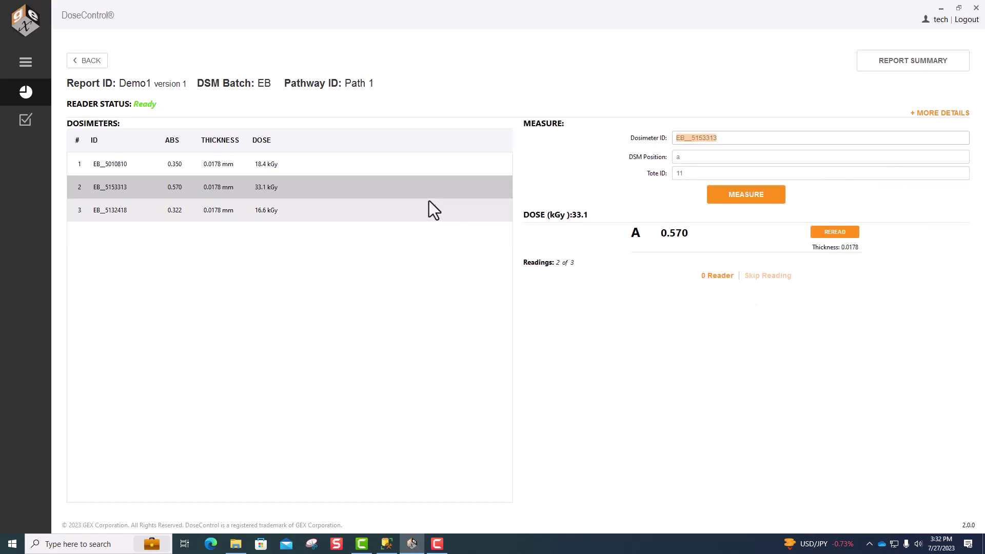
Step: Save the third reading (16.6 kGy) with DSM position 1 and tote a3
click(486, 209)
click(682, 158)
text(1)
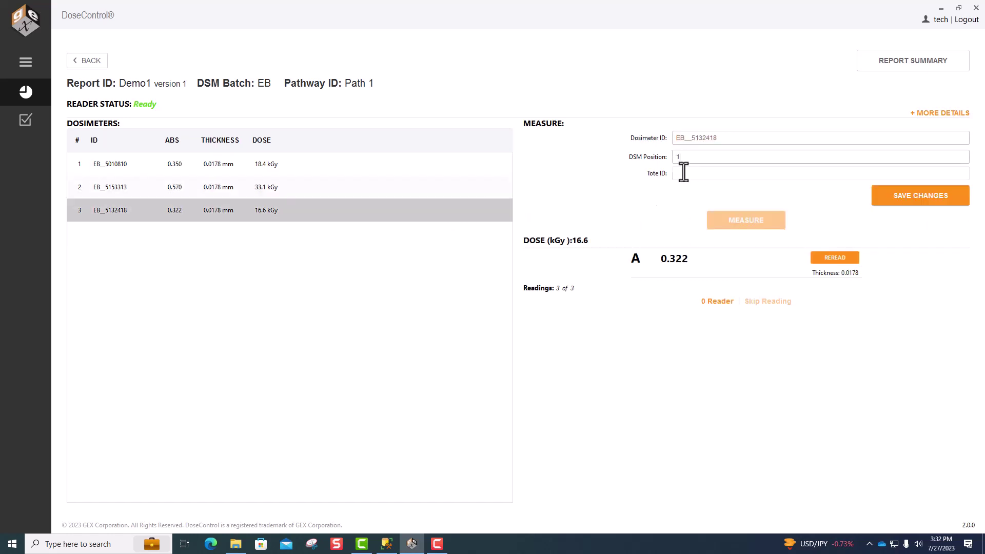
click(683, 173)
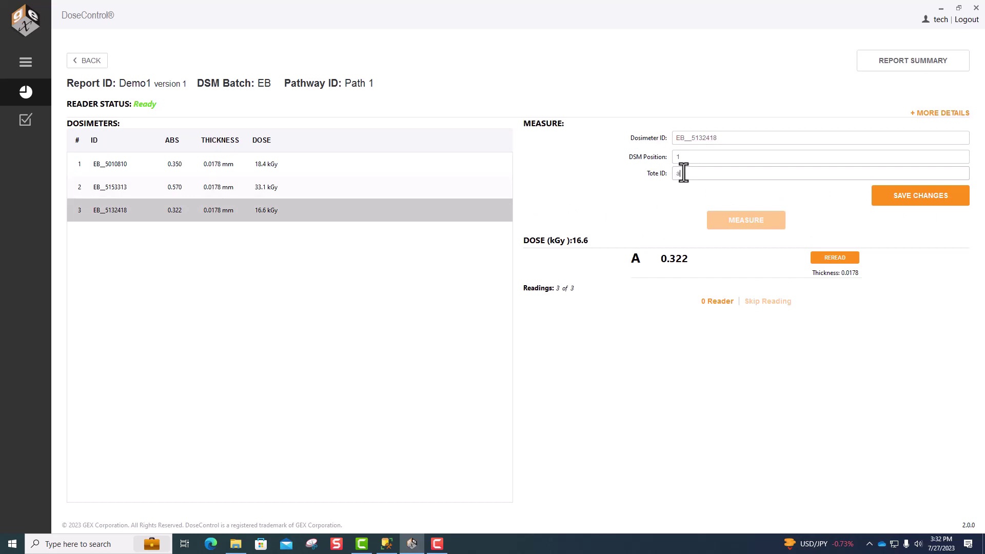
text(a3)
click(903, 200)
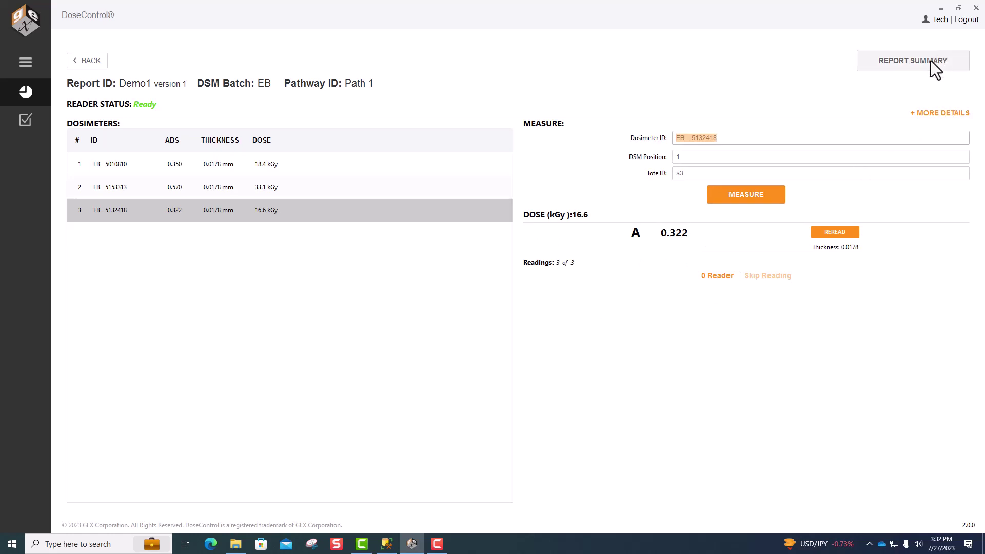
Step: Open the Demo1 summary and expand Report Information, Readings, Dose Summary Statistics and Comments
click(894, 67)
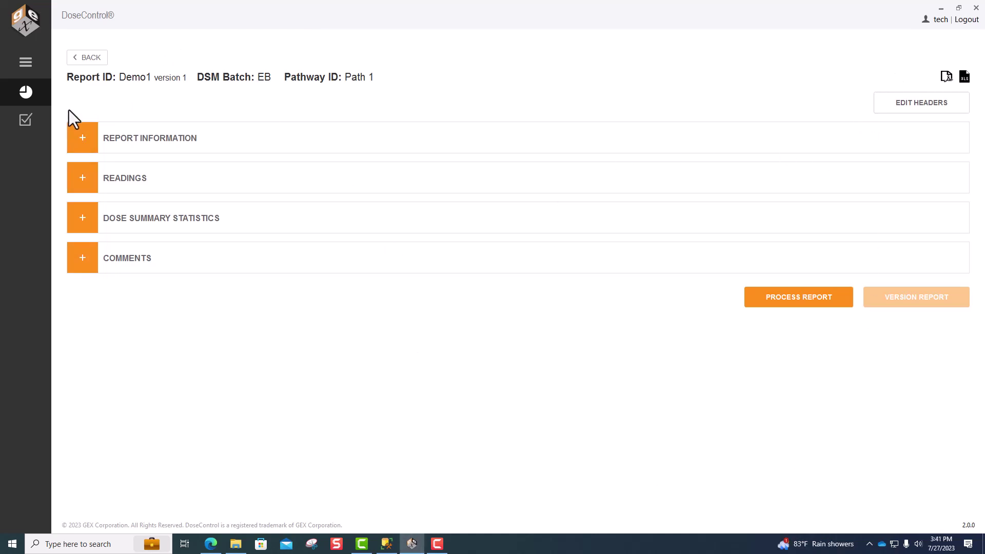
click(72, 136)
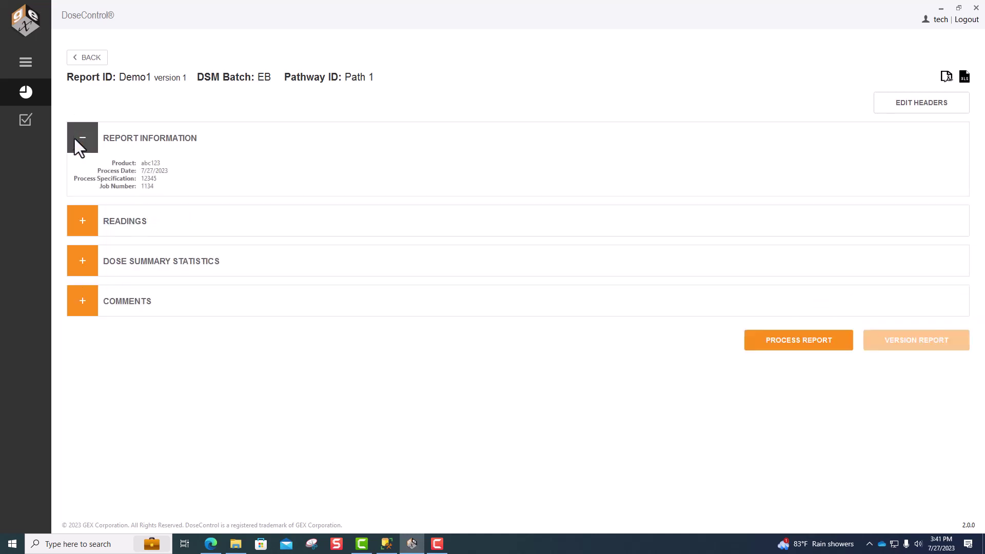
click(91, 225)
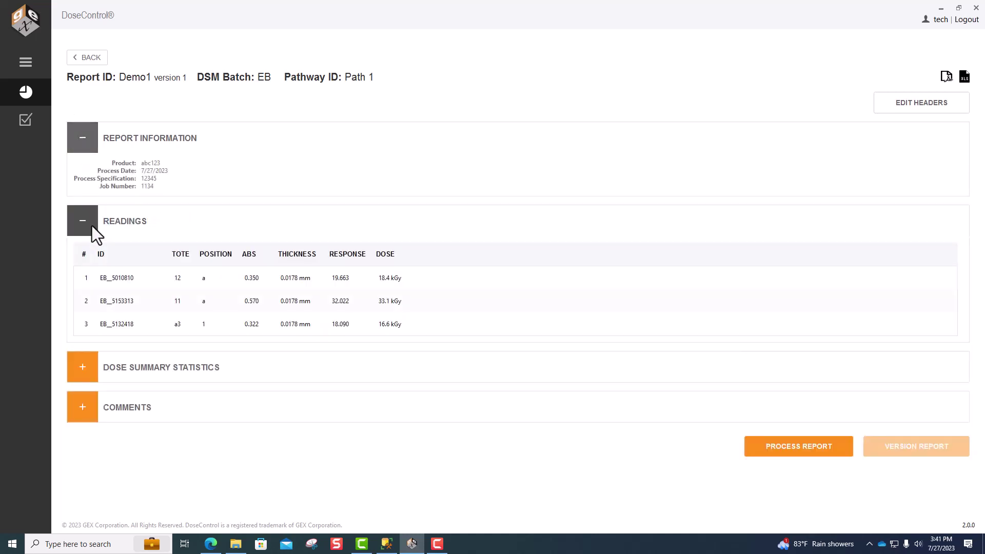
click(87, 365)
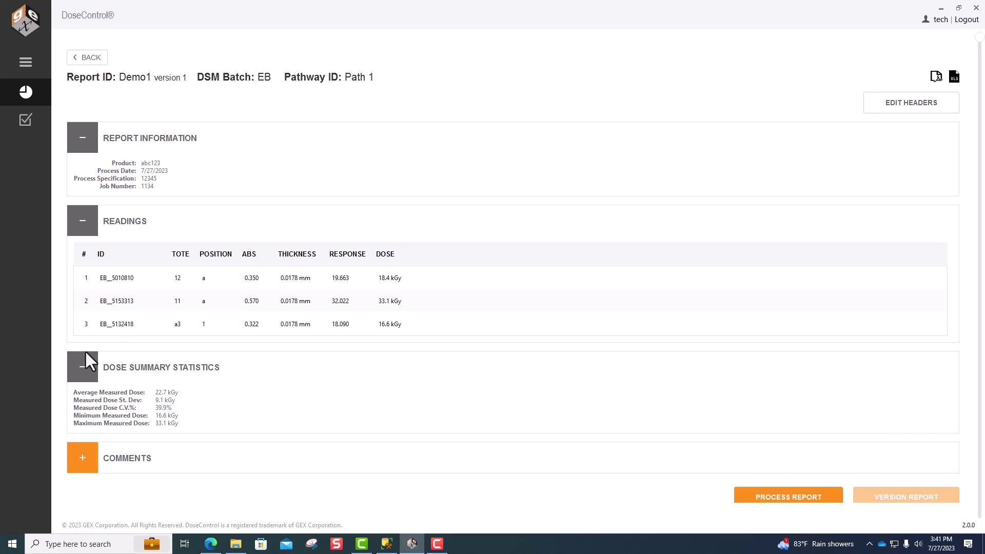
click(85, 467)
scroll(169, 420, down, 3)
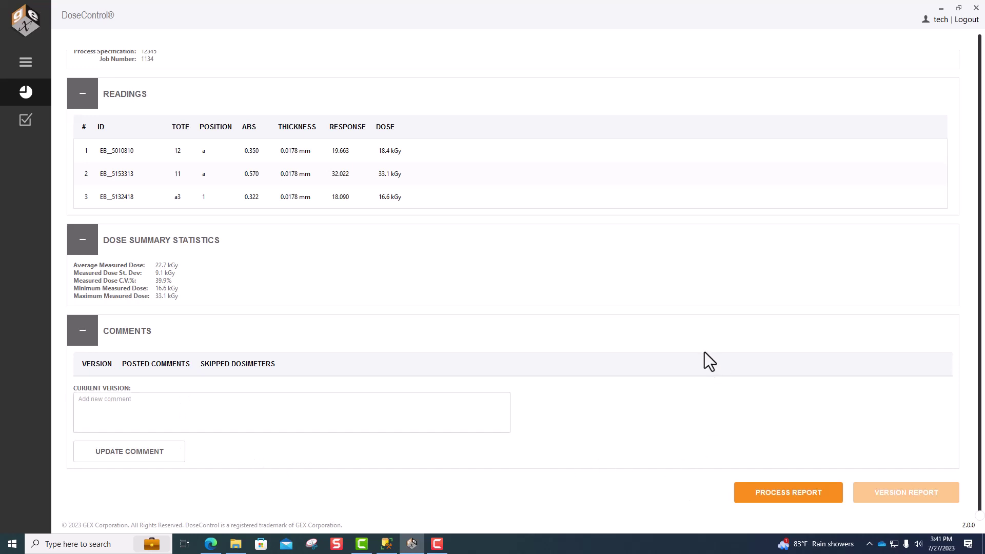
Step: Process the Demo1 report, confirming the irreversible operation
click(746, 493)
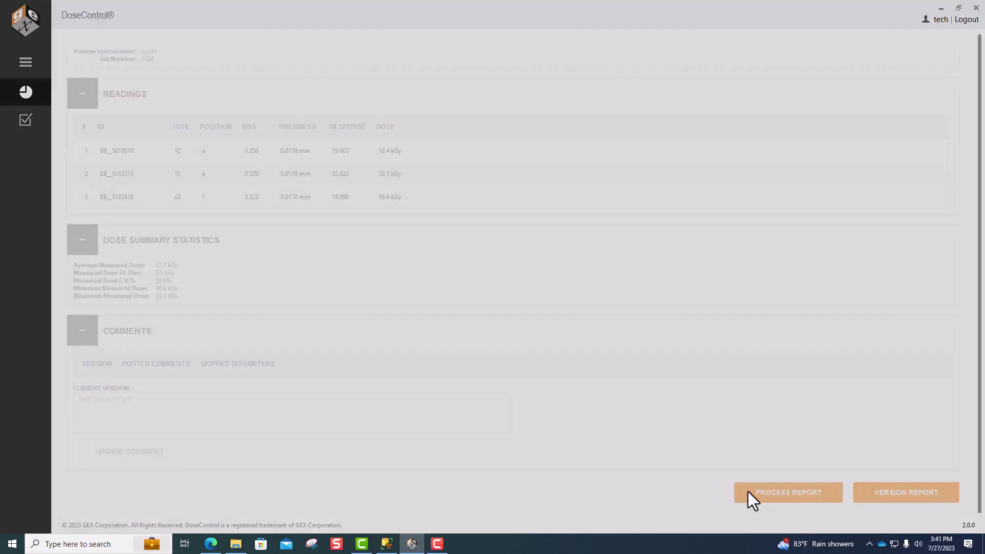
click(679, 313)
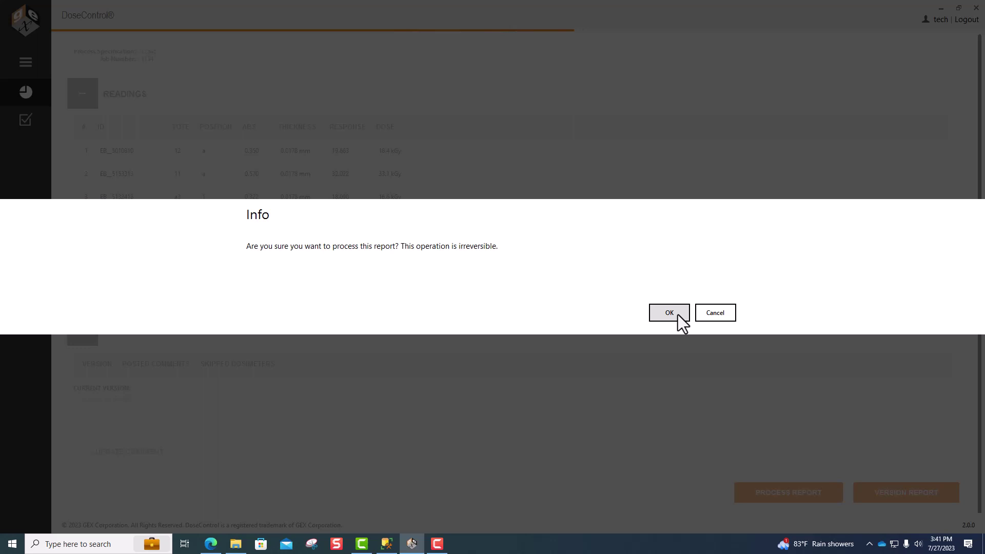
click(673, 317)
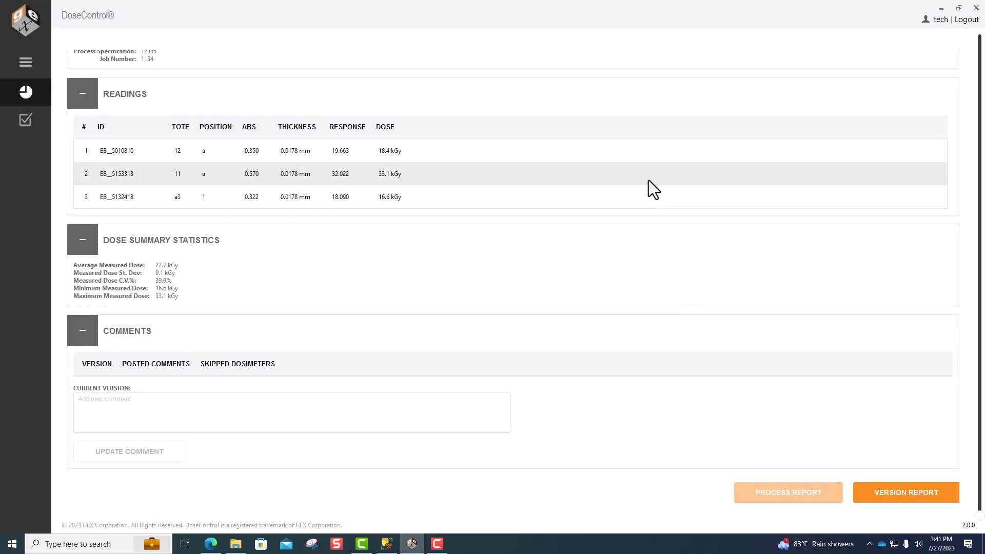
Step: Go back to the Search Reports list to see Demo1 marked Complete
click(23, 99)
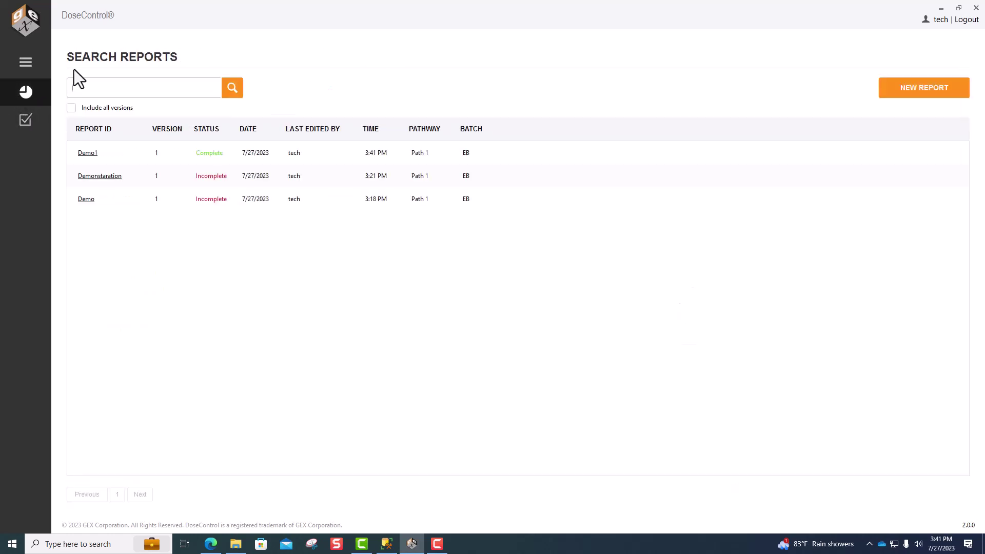